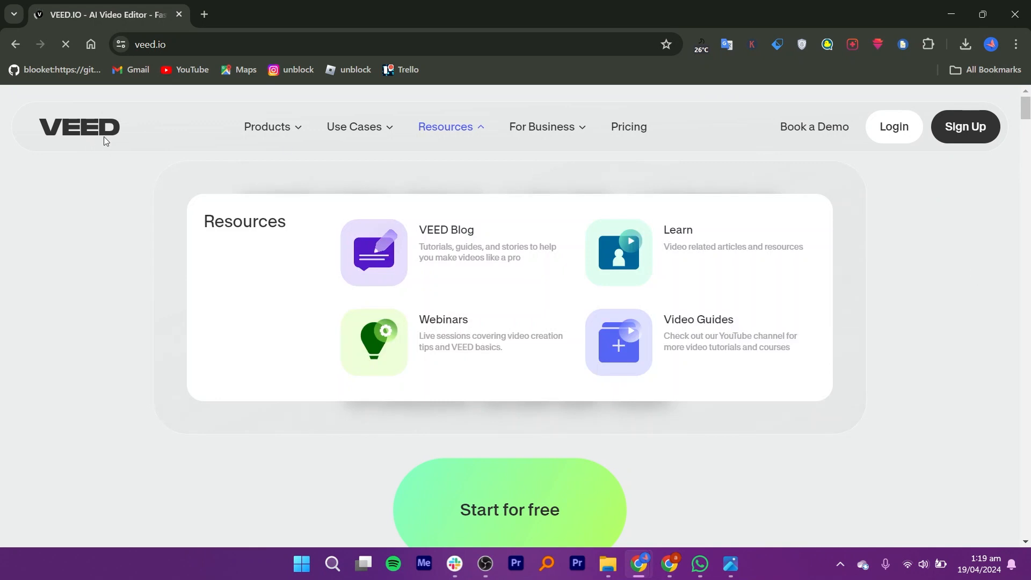
- Browse the VEED homepage and its pricing page
left_click(72, 42)
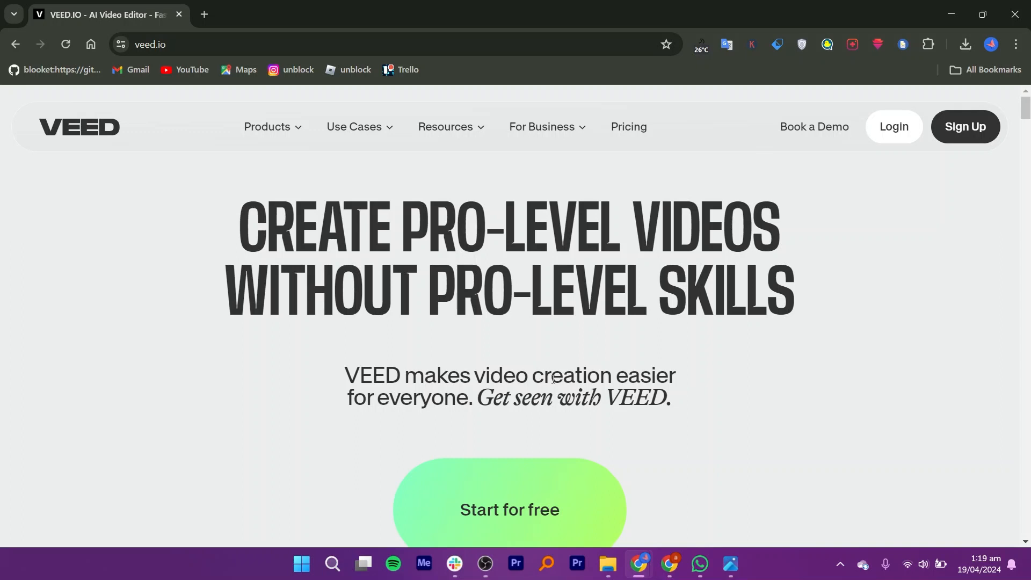
scroll(554, 378, "down", 10)
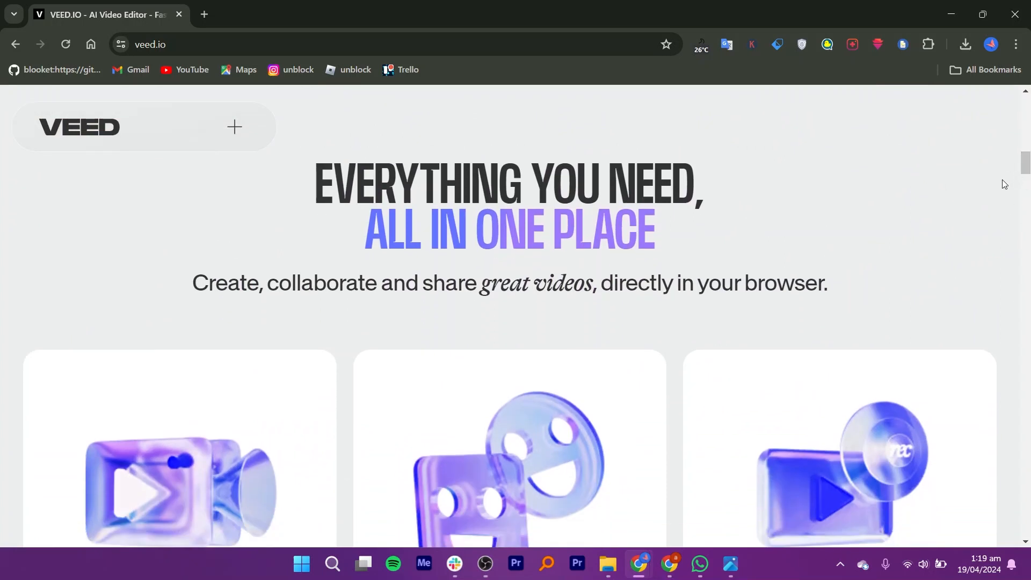
mouse_move(1027, 174)
left_mouse_down()
mouse_move(1030, 203)
mouse_move(1030, 182)
left_mouse_up()
mouse_move(252, 379)
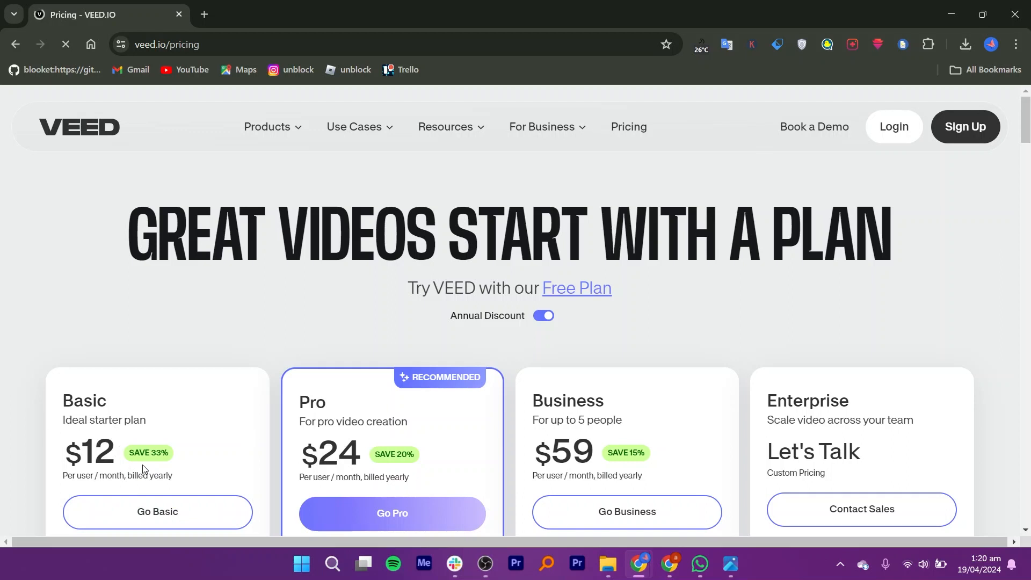
scroll(374, 321, "down", 3)
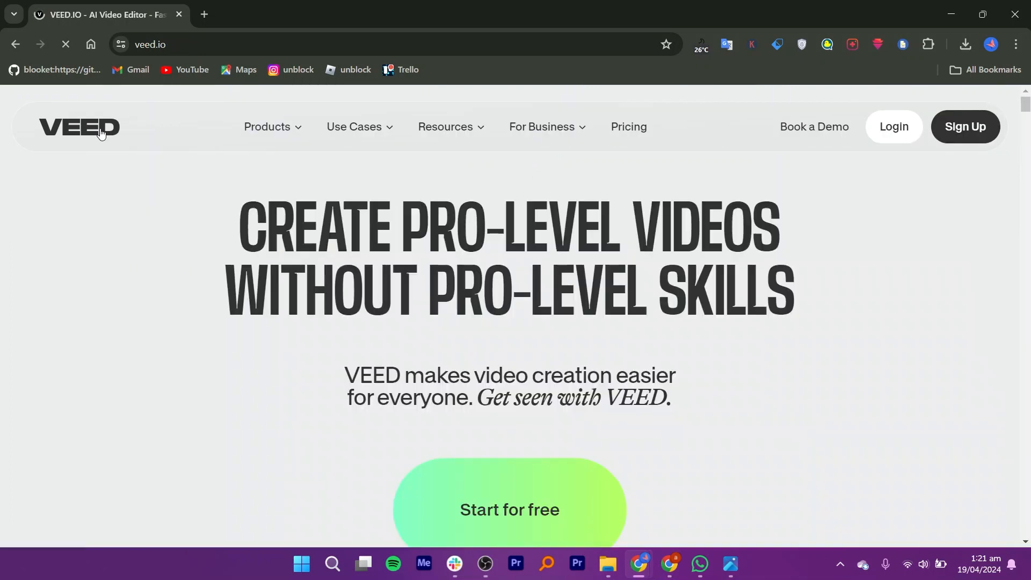
- Start a free project and upload a video clip from the computer
left_click(515, 499)
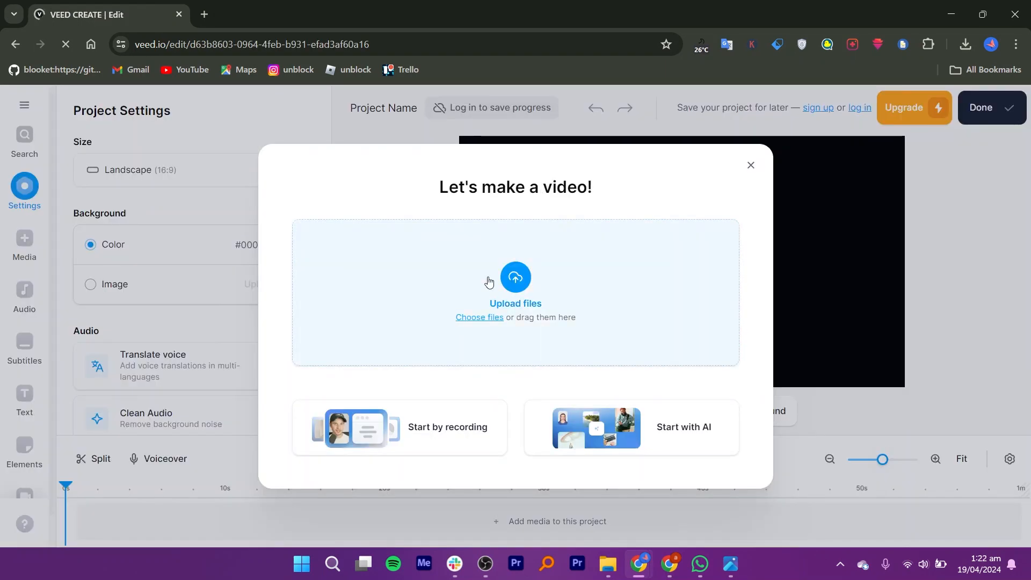
left_click(514, 277)
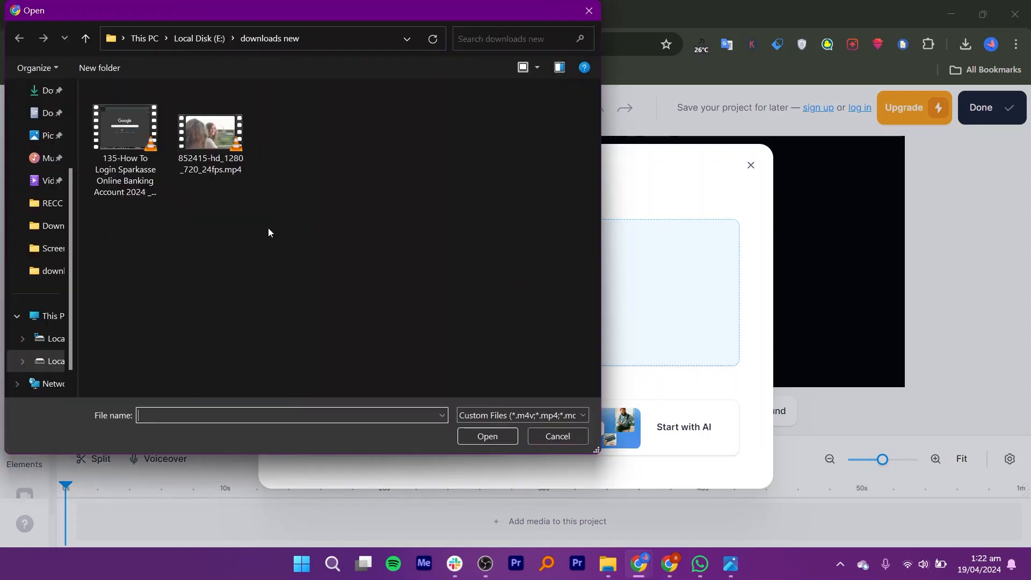
left_click(211, 134)
left_click(503, 439)
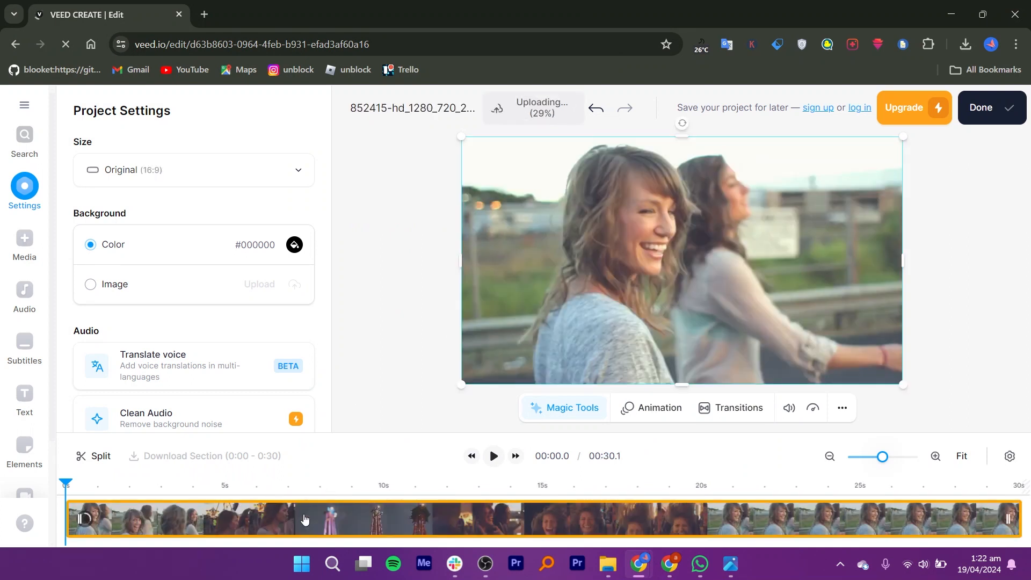
- Scroll through the Project Settings options for the new project
mouse_move(65, 483)
left_mouse_down()
mouse_move(322, 491)
mouse_move(66, 500)
left_mouse_up()
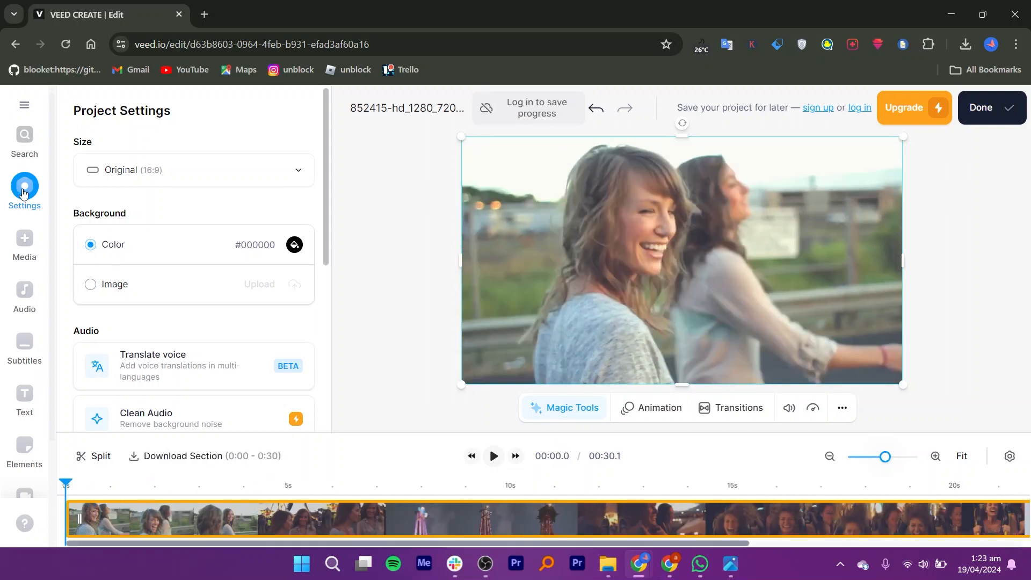
scroll(110, 156, "down", 2)
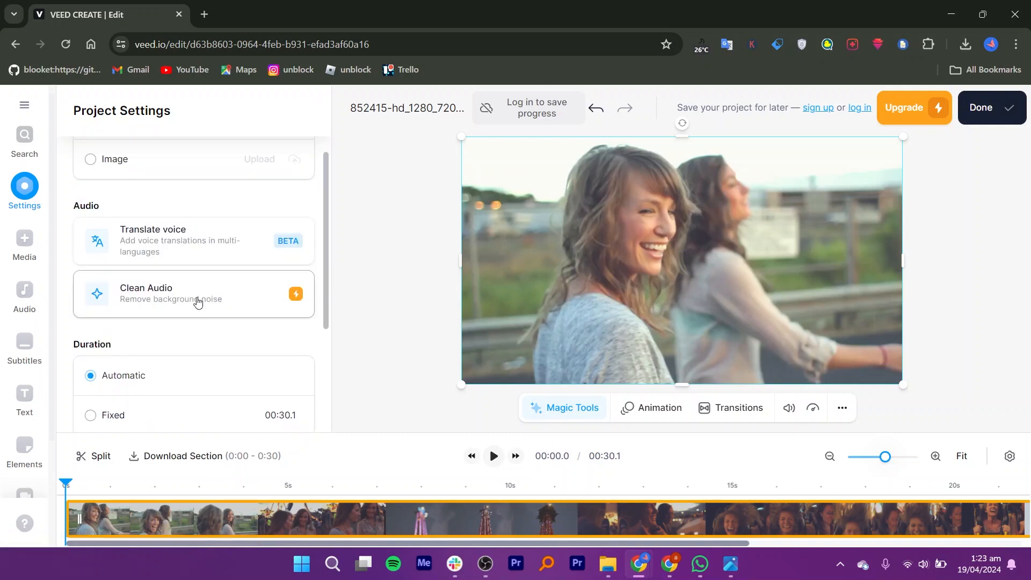
left_click_drag(326, 310, 326, 337)
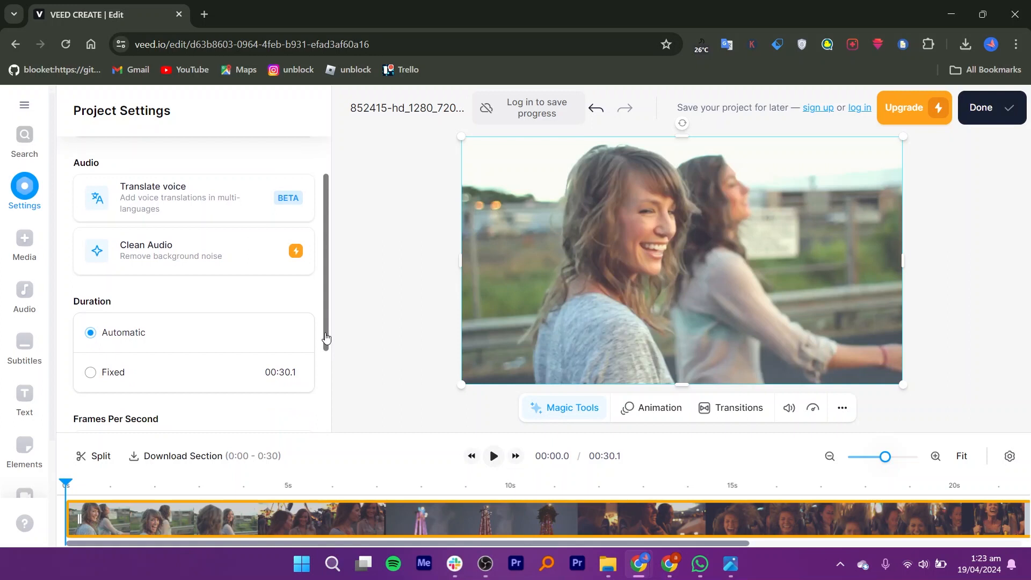
left_click_drag(326, 337, 326, 342)
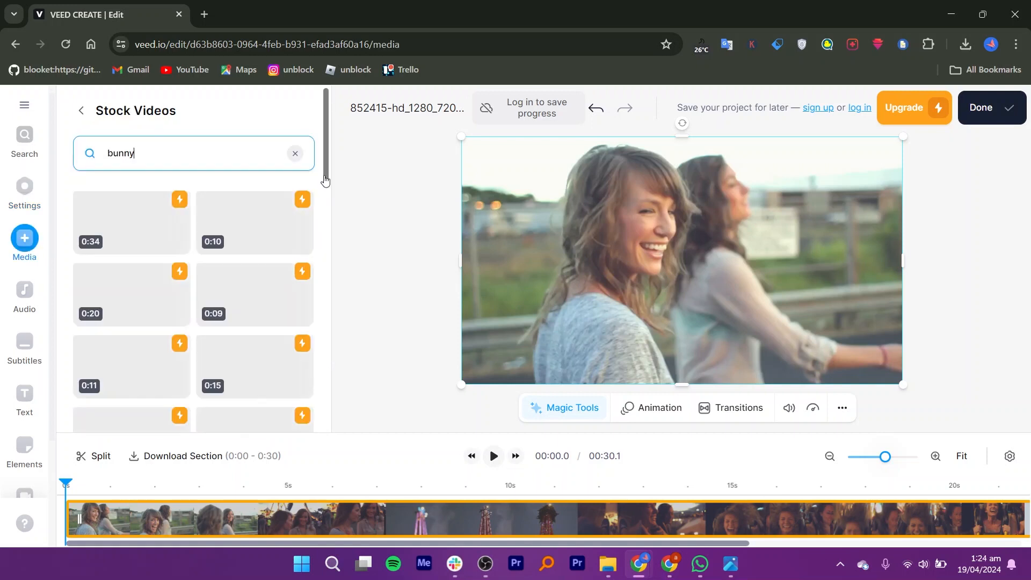
left_click_drag(325, 182, 331, 148)
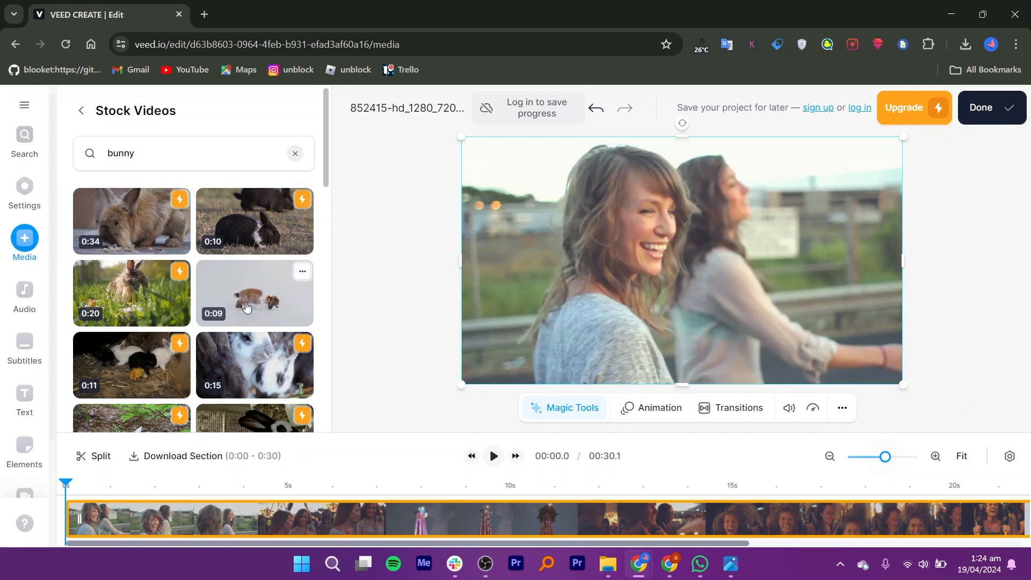
- Clear the bunny stock video search and add the first Aerials stock clip to the timeline
left_click_drag(330, 168, 325, 124)
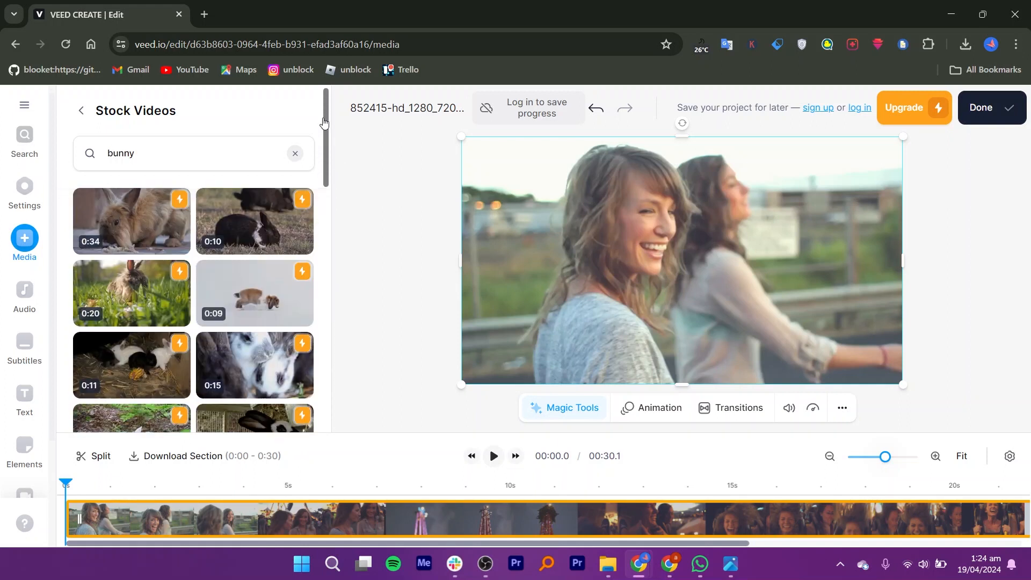
left_click_drag(326, 177, 325, 125)
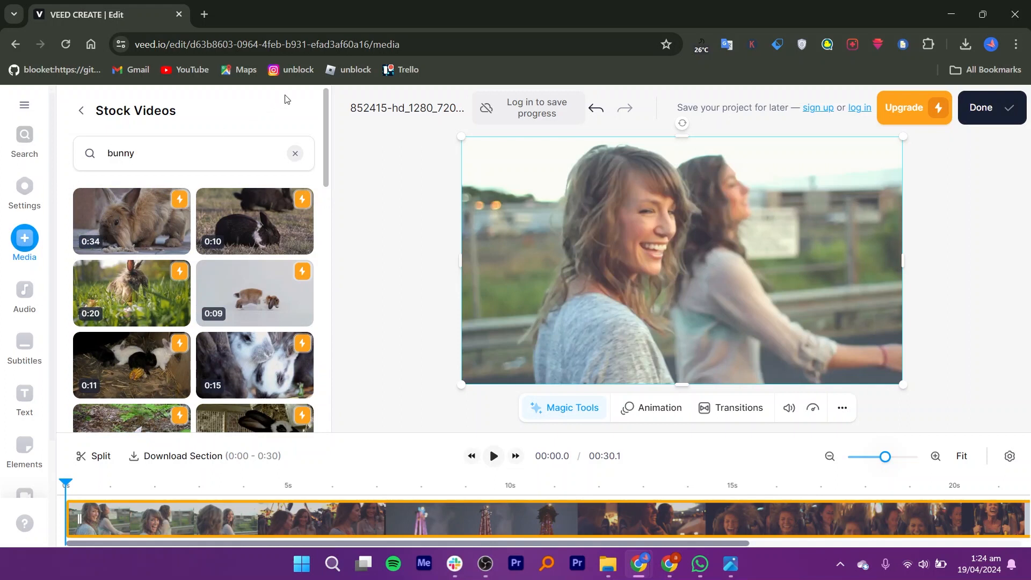
left_click(295, 154)
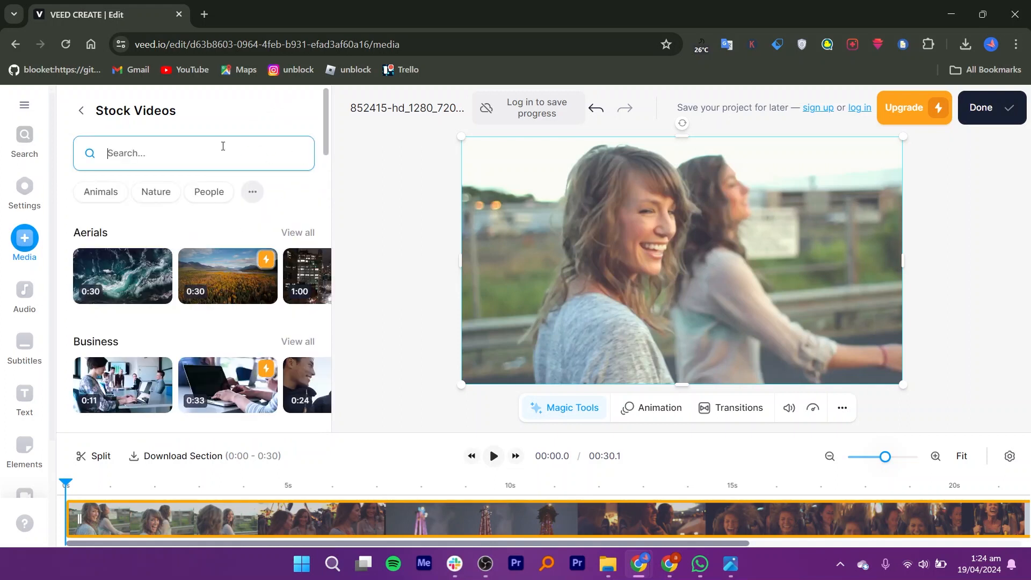
left_click(124, 277)
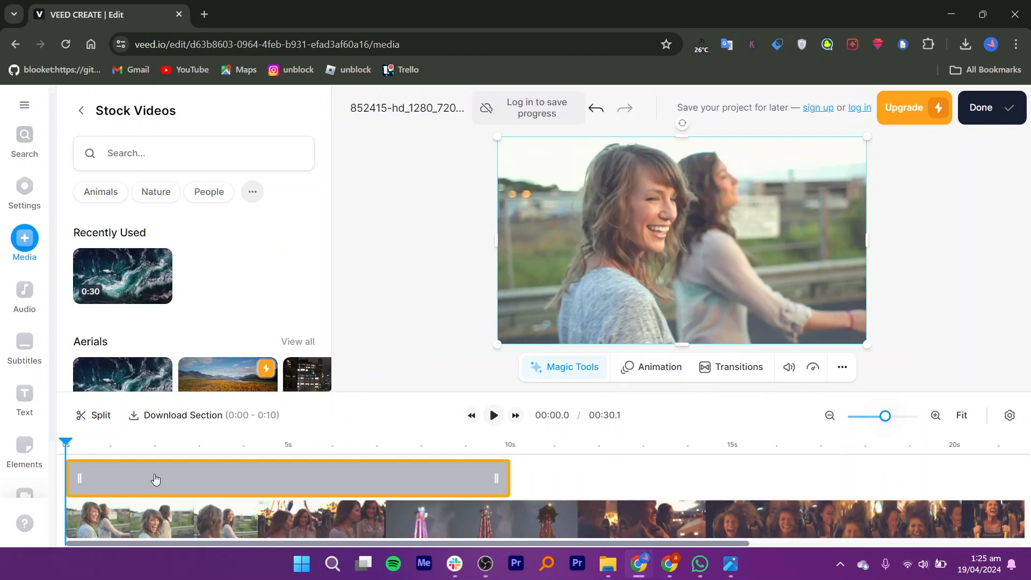
- Open the animation options for the aerial overlay clip
left_click(252, 477)
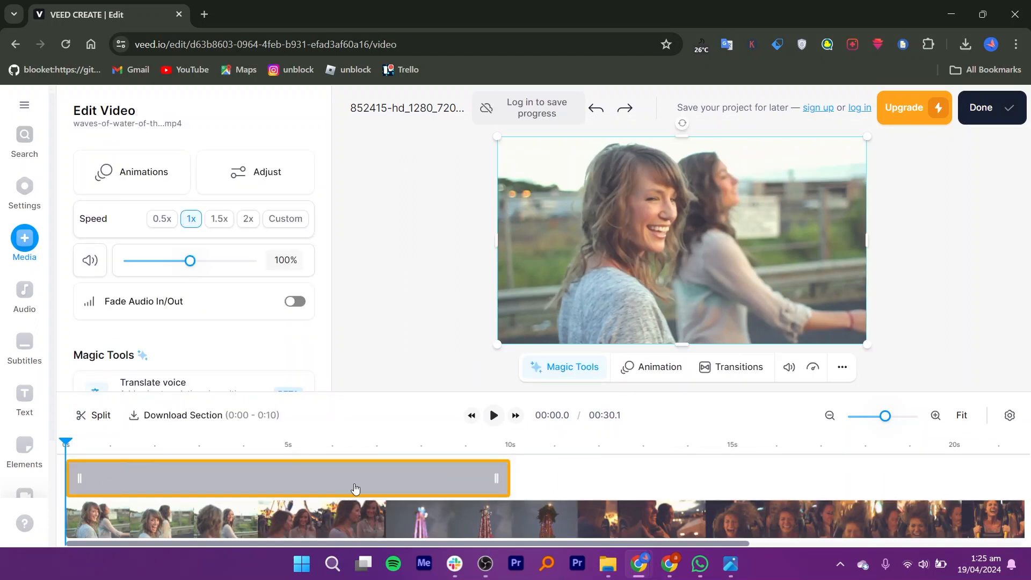
left_click(143, 171)
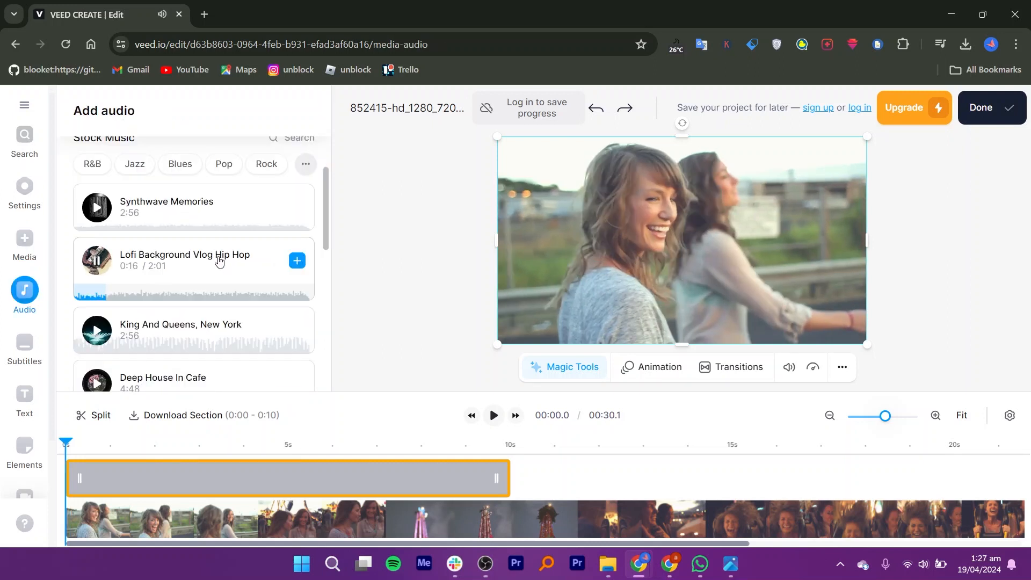
- Add the Lofi Background Vlog Hip Hop stock track to the timeline and move it to the start
left_click_drag(219, 260, 473, 485)
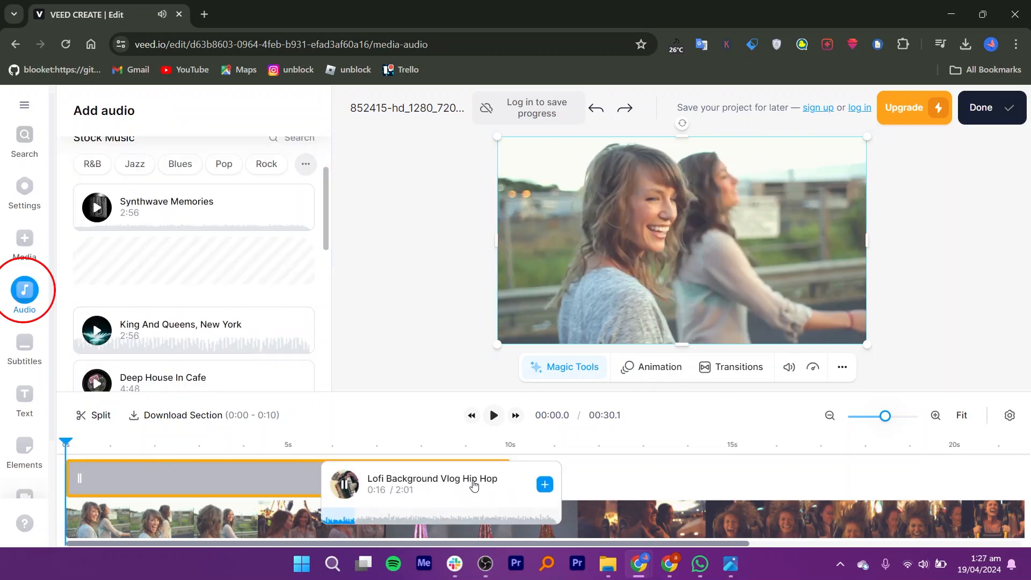
left_click_drag(139, 274, 249, 509)
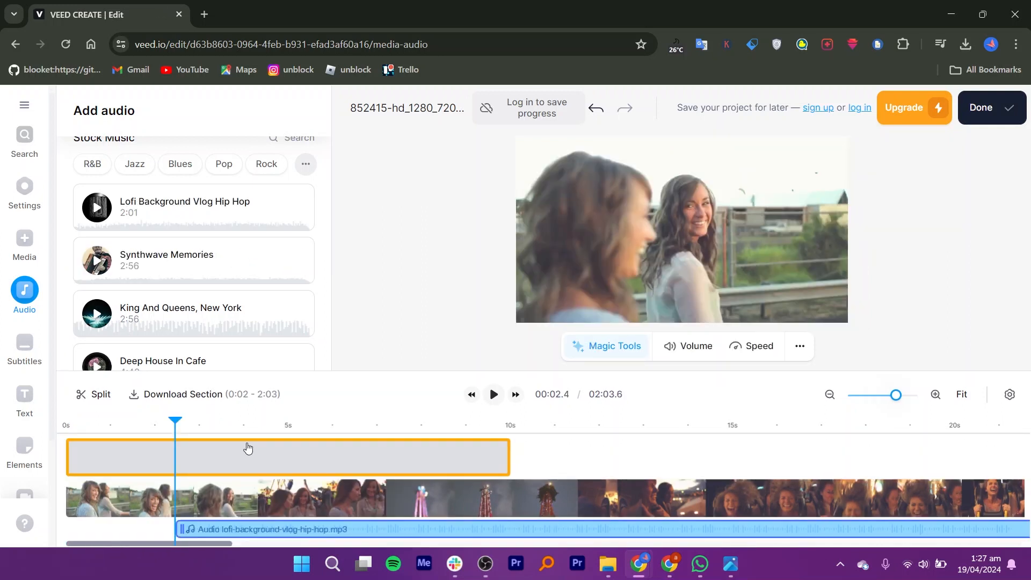
left_click_drag(250, 530, 126, 530)
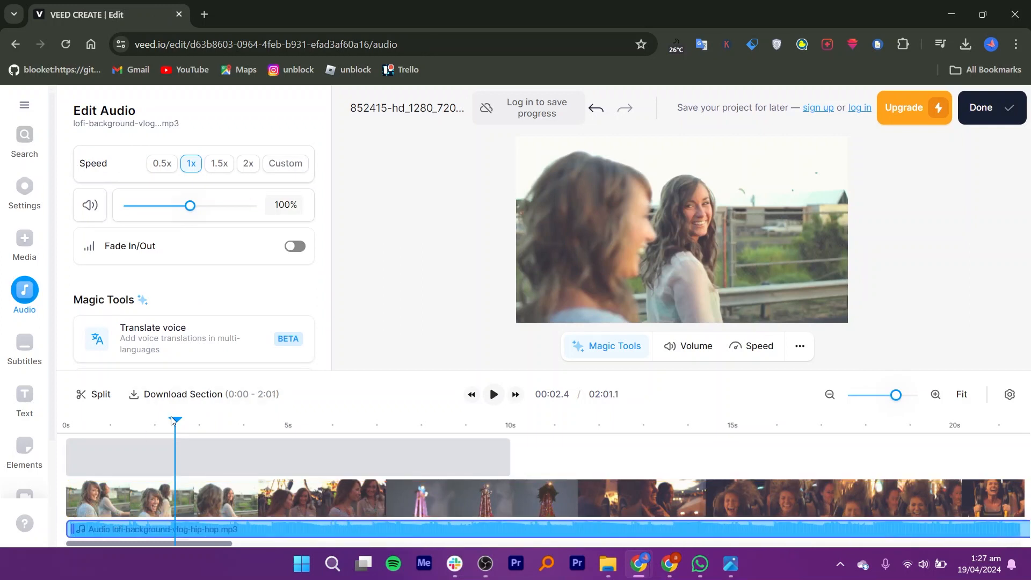
- Return the playhead to the start and add a Serif text layer to the video
left_click_drag(175, 420, 71, 422)
left_click(164, 465)
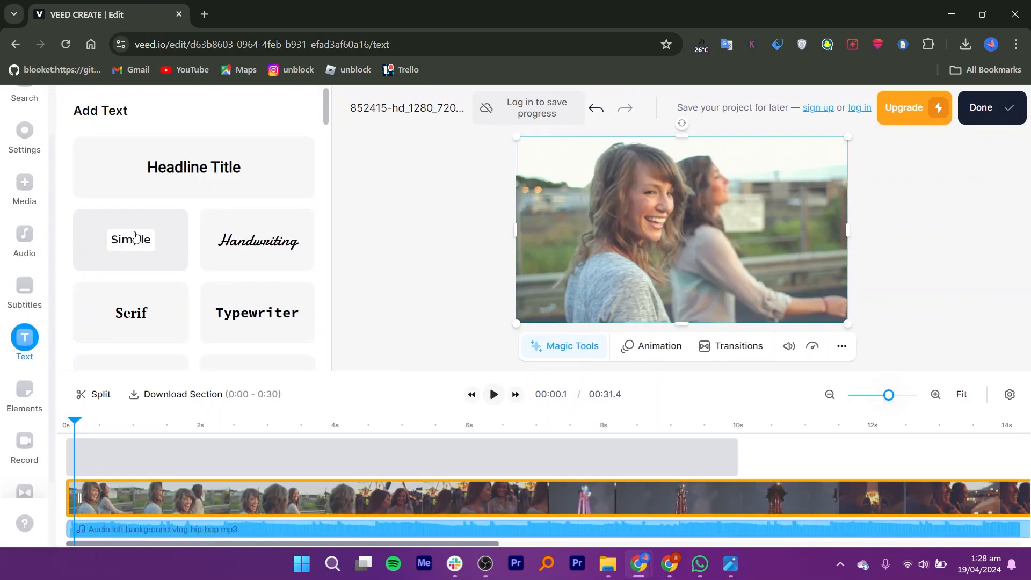
left_click(132, 313)
left_click(728, 217)
left_click(728, 217)
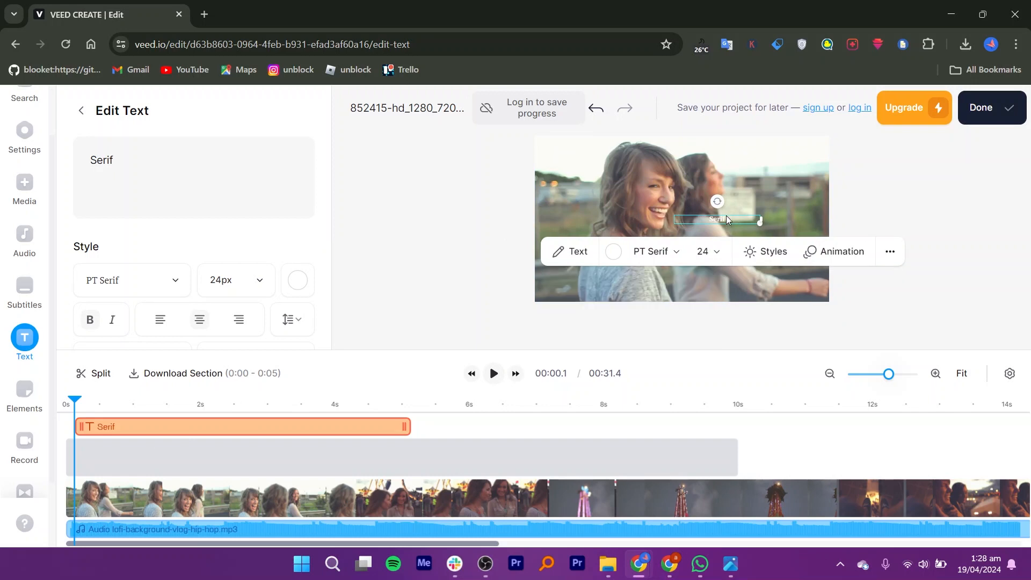
- Delete the placeholder text and shift the speaker title block slightly lower in the frame
left_click(575, 252)
key("BackSpace")
key("BackSpace")
key("BackSpace")
key("BackSpace")
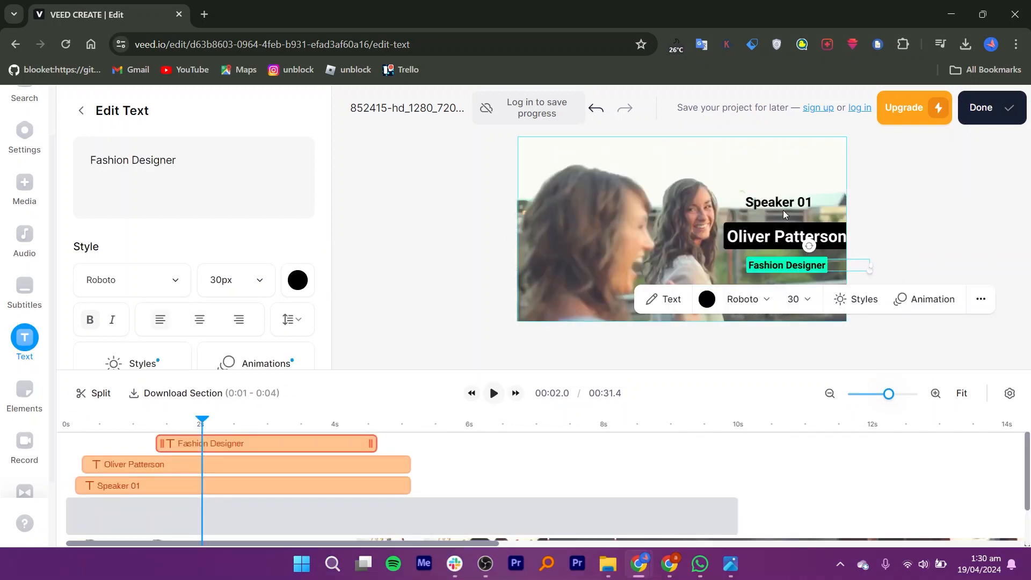
left_click_drag(783, 203, 783, 234)
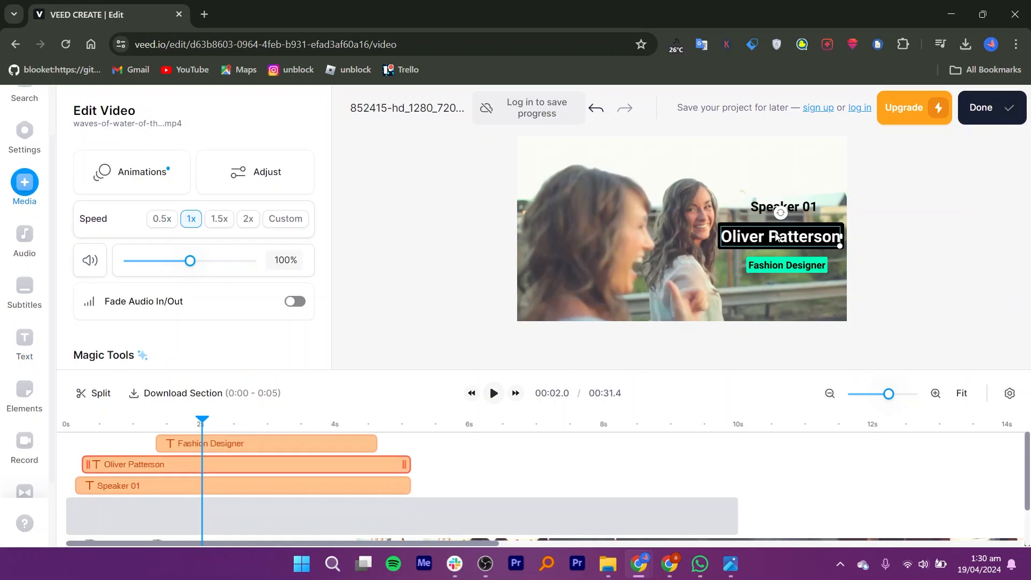
left_click(783, 189)
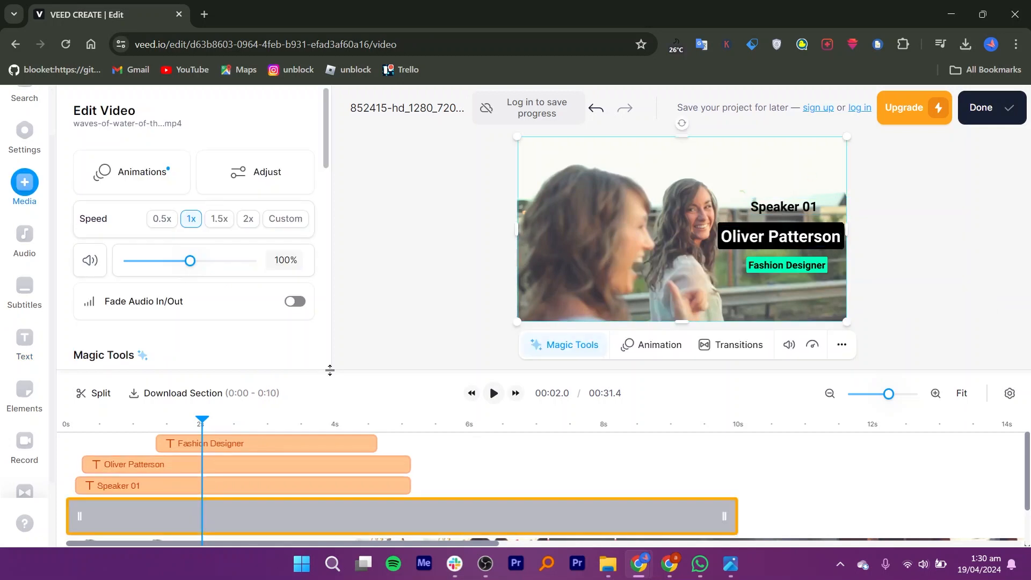
- Add the laughing emoji sticker and place it below the Fashion Designer label
left_click(24, 390)
scroll(118, 243, "down", 3)
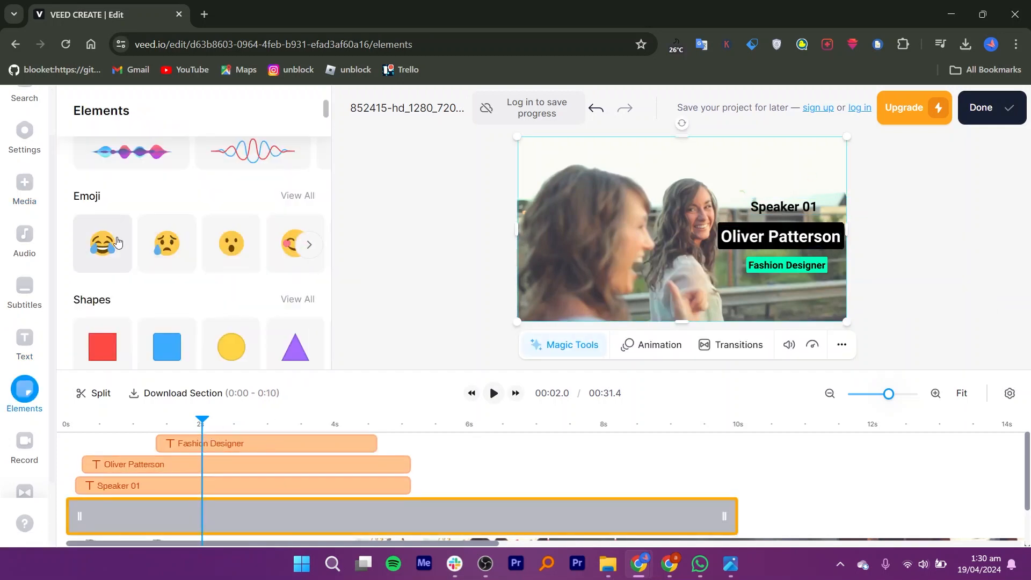
left_click(118, 241)
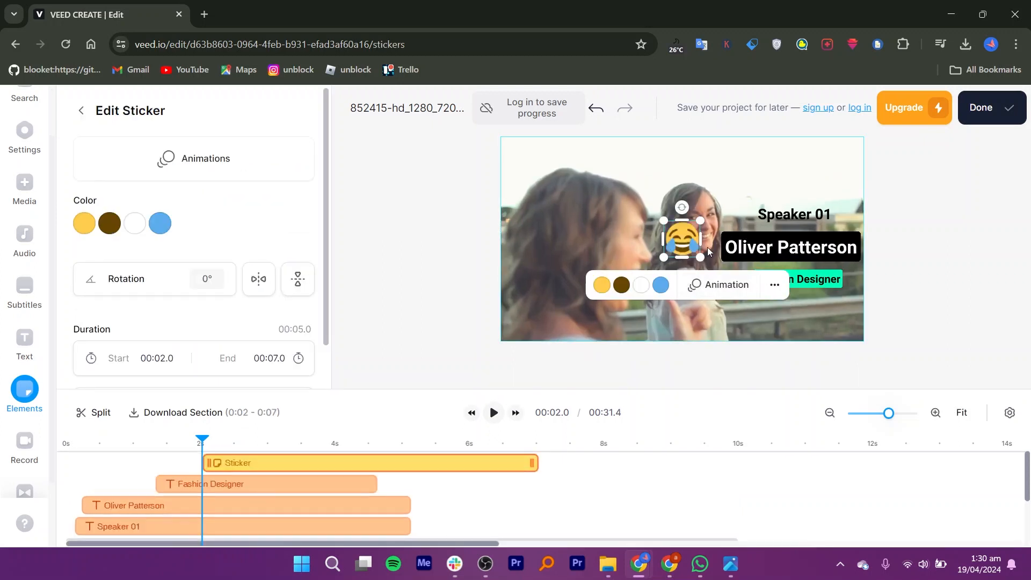
left_click_drag(703, 257, 801, 317)
left_click(714, 249)
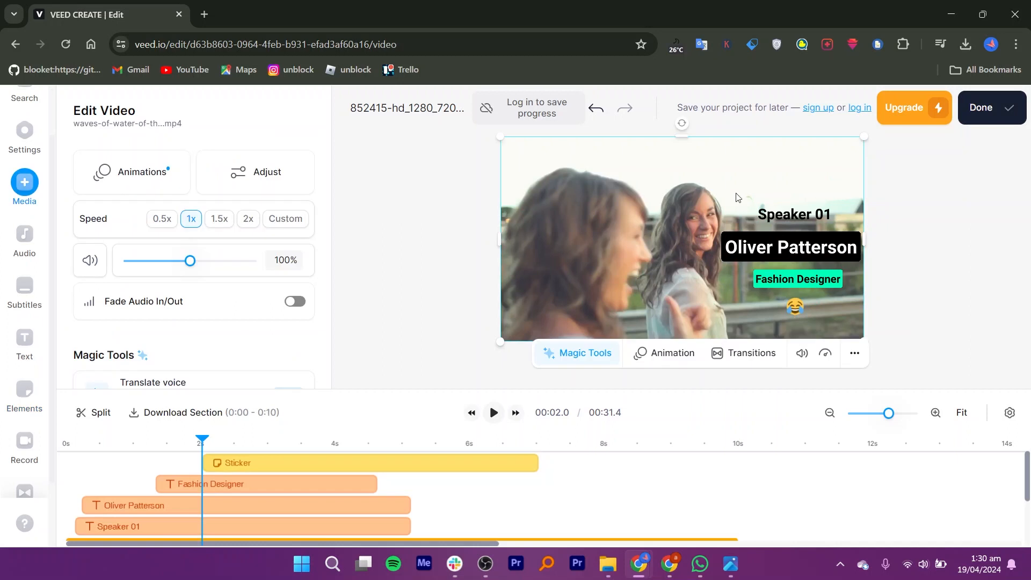
- Browse the recording options in the Record panel
left_click(24, 445)
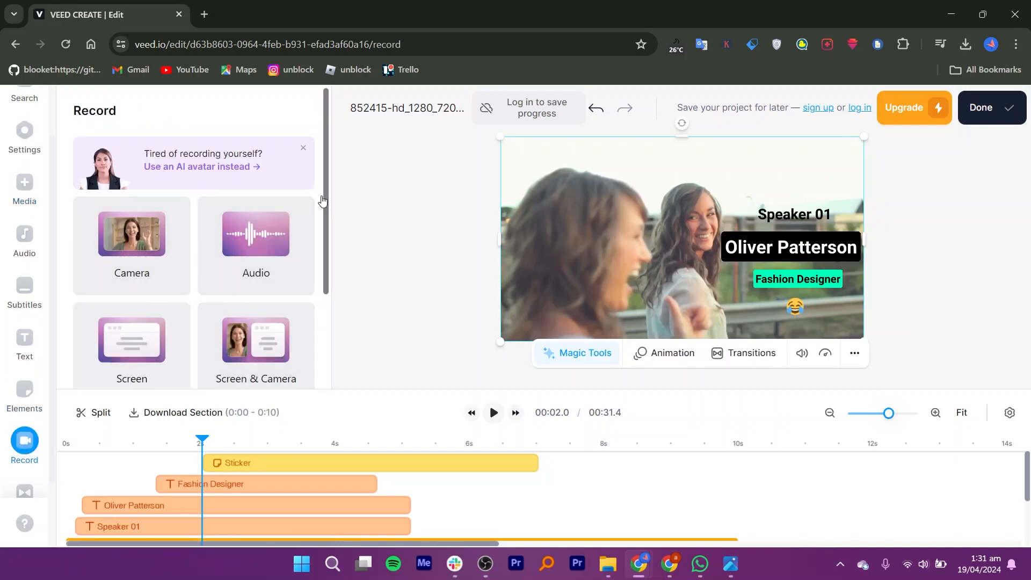
left_click_drag(325, 203, 324, 319)
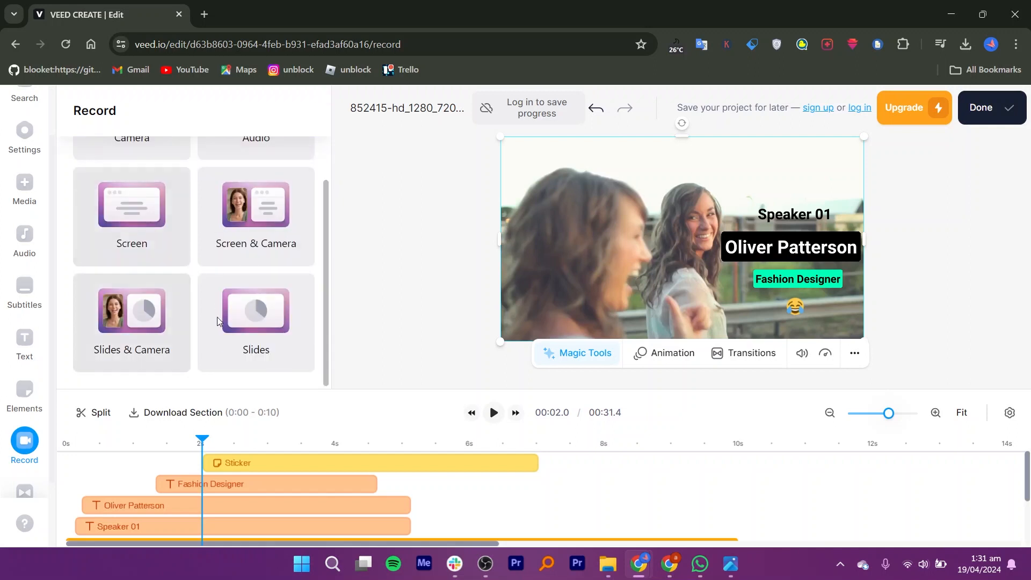
left_click(25, 490)
left_click(24, 486)
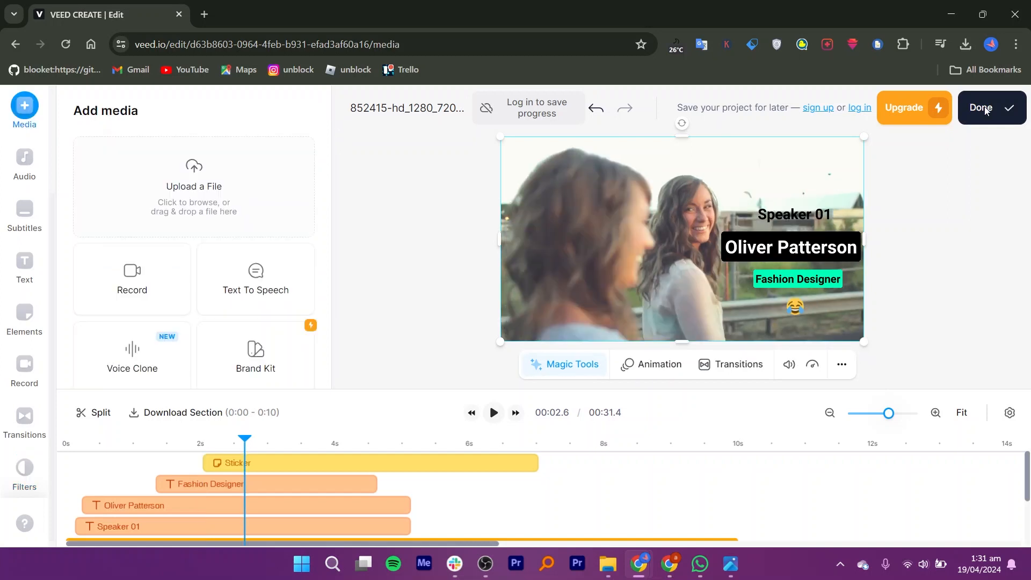
- Export the finished video at Standard quality
left_click(983, 108)
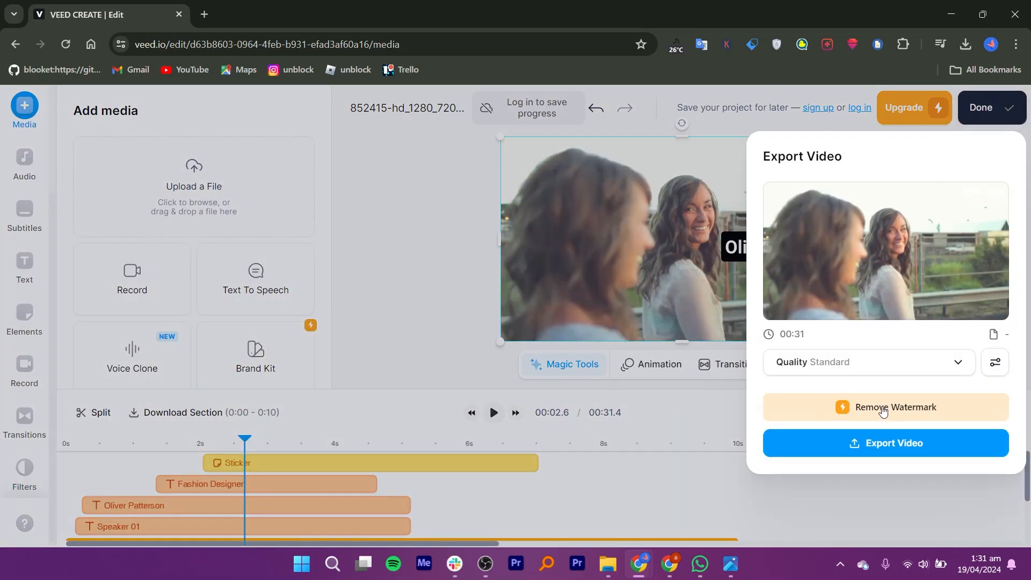
left_click(894, 442)
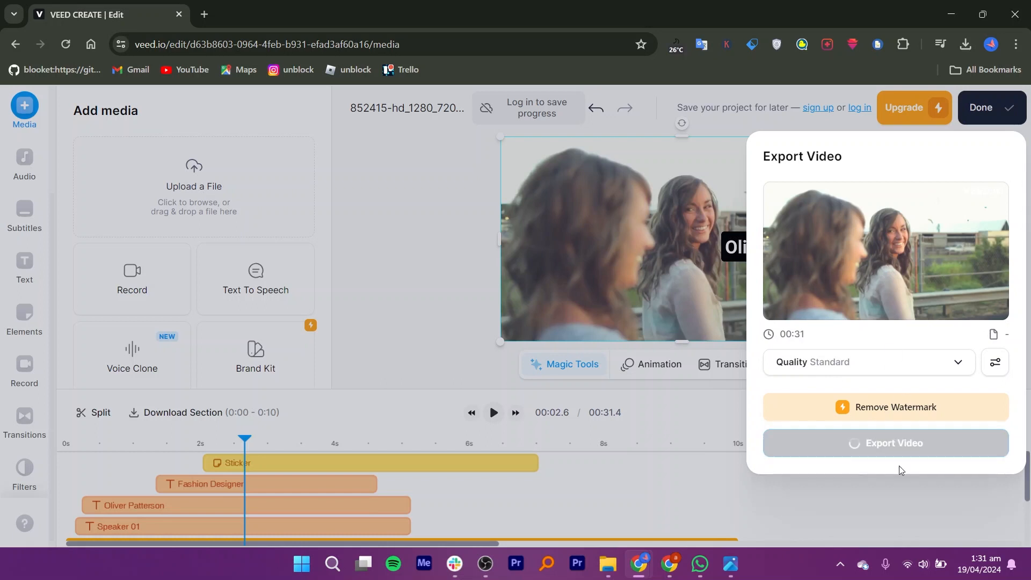